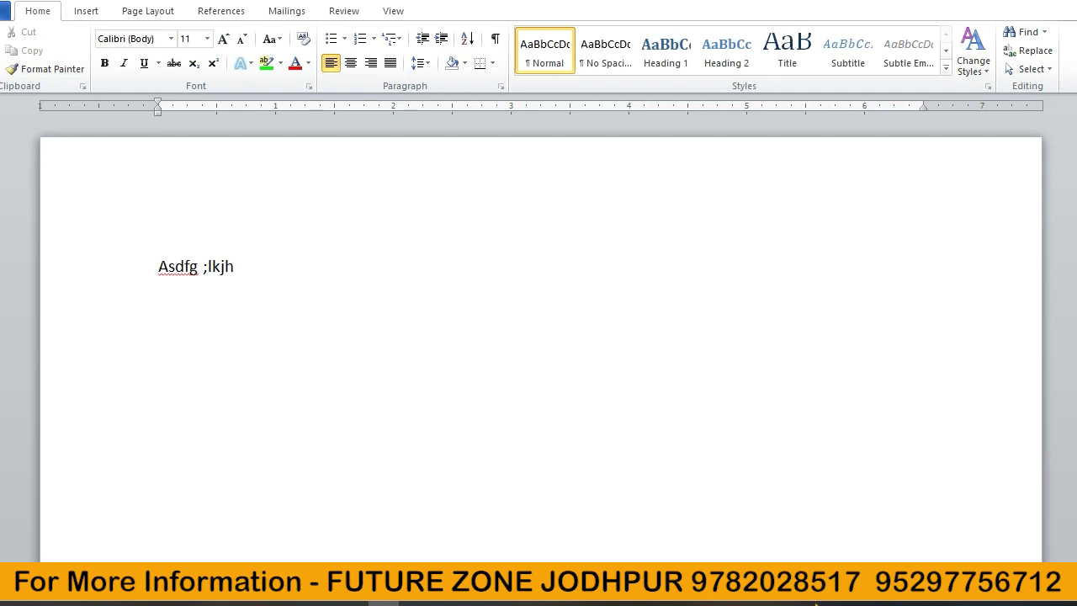
Clear the practice text Asdfg ;lkjh from the page and write Future zone in its place
{"action": "key", "text": "BackSpace"}
{"action": "key", "text": "BackSpace"}
{"action": "key", "text": "BackSpace"}
{"action": "key", "text": "BackSpace"}
{"action": "key", "text": "BackSpace"}
{"action": "key", "text": "BackSpace"}
{"action": "key", "text": "BackSpace"}
{"action": "key", "text": "BackSpace"}
{"action": "key", "text": "BackSpace"}
{"action": "key", "text": "BackSpace"}
{"action": "left_click", "coordinate": [170, 39]}
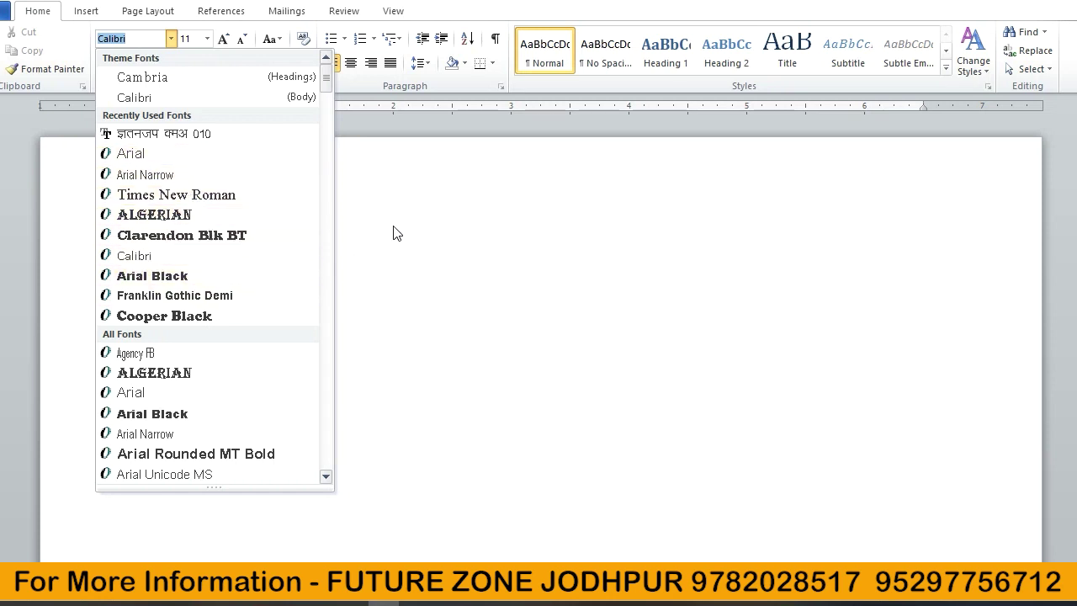
{"action": "left_click", "coordinate": [449, 271]}
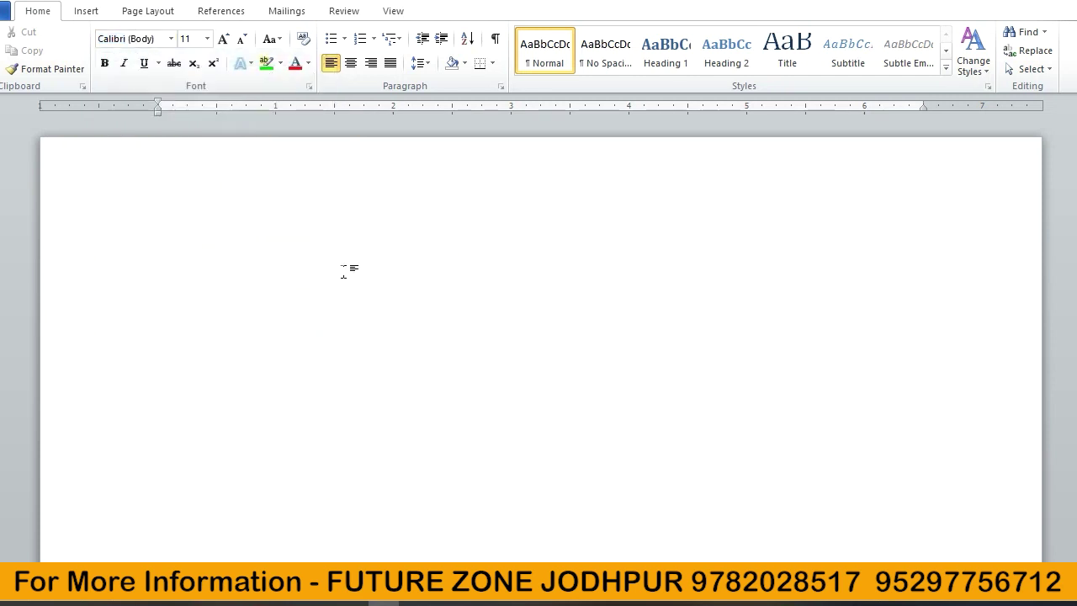
{"action": "type", "text": "future zone"}
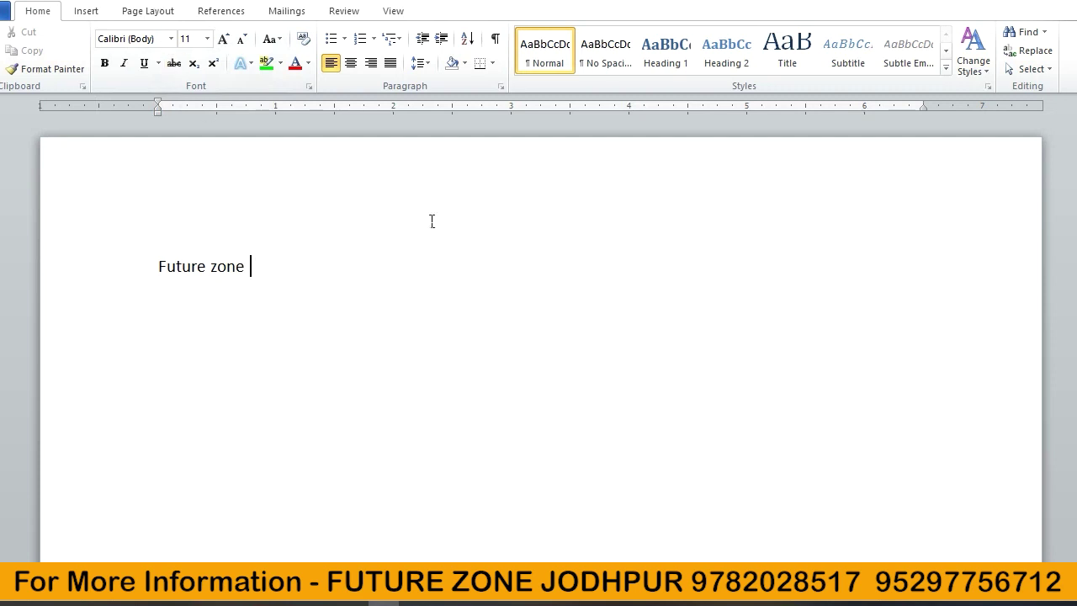
Open the keyboard shortcut customization in Word's options and choose the Fonts category
{"action": "key", "text": "alt+f"}
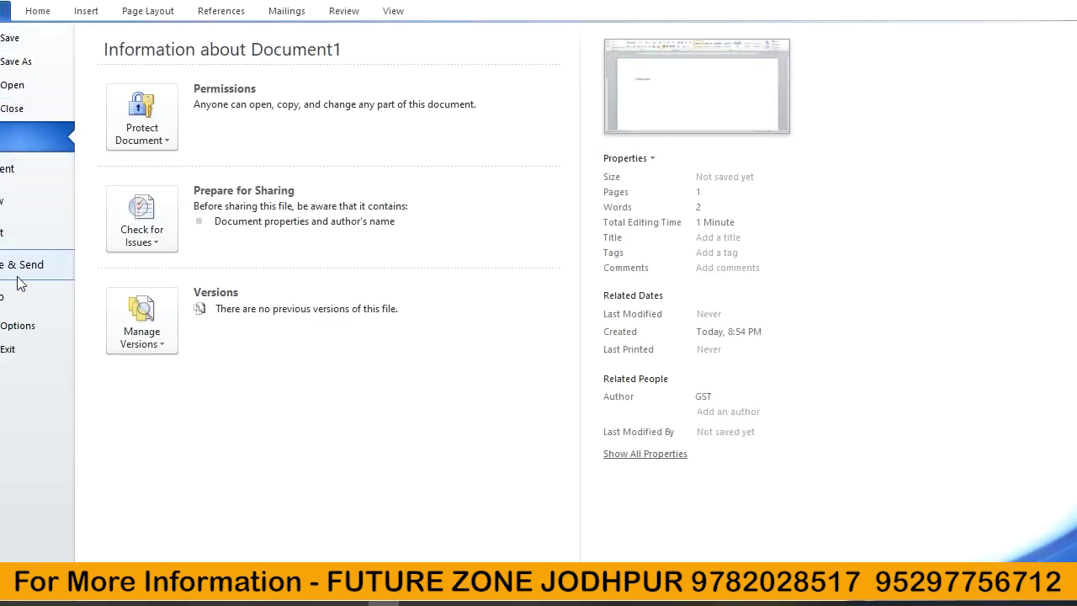
{"action": "left_click", "coordinate": [12, 332]}
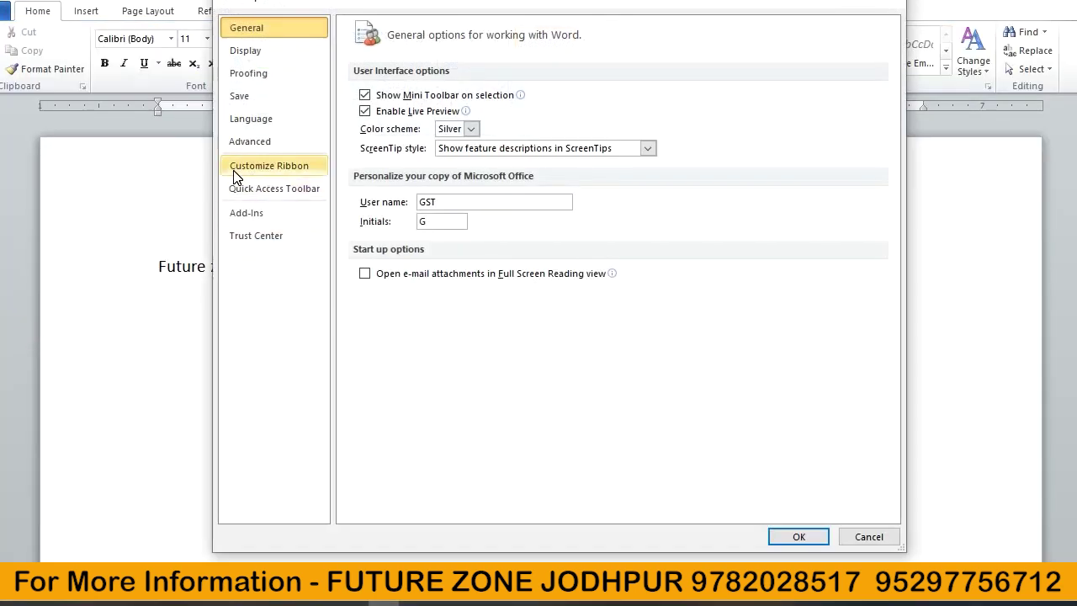
{"action": "left_click", "coordinate": [283, 169]}
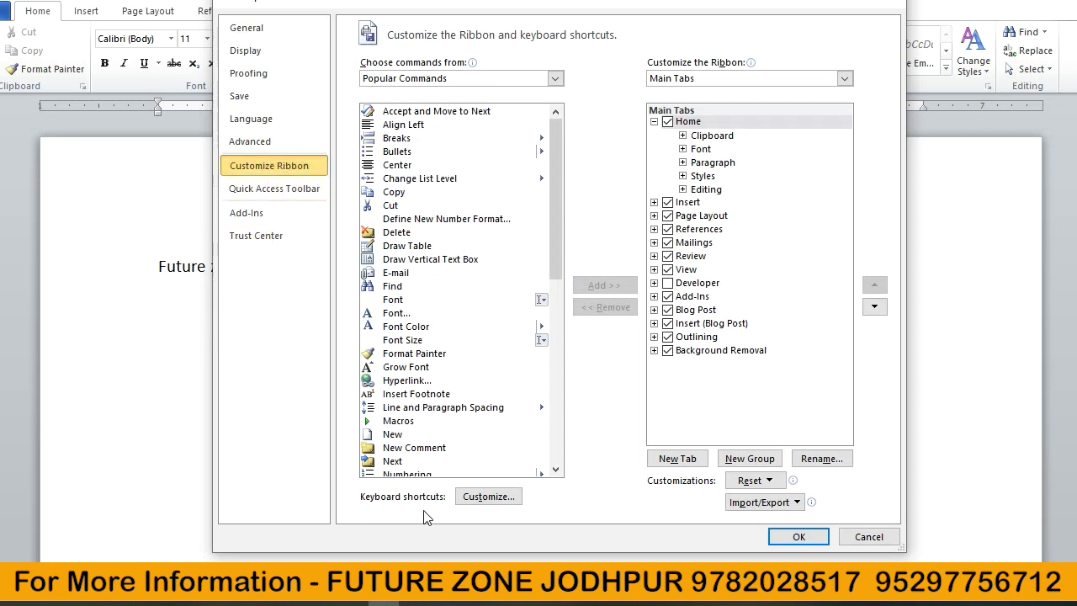
{"action": "left_click", "coordinate": [489, 498]}
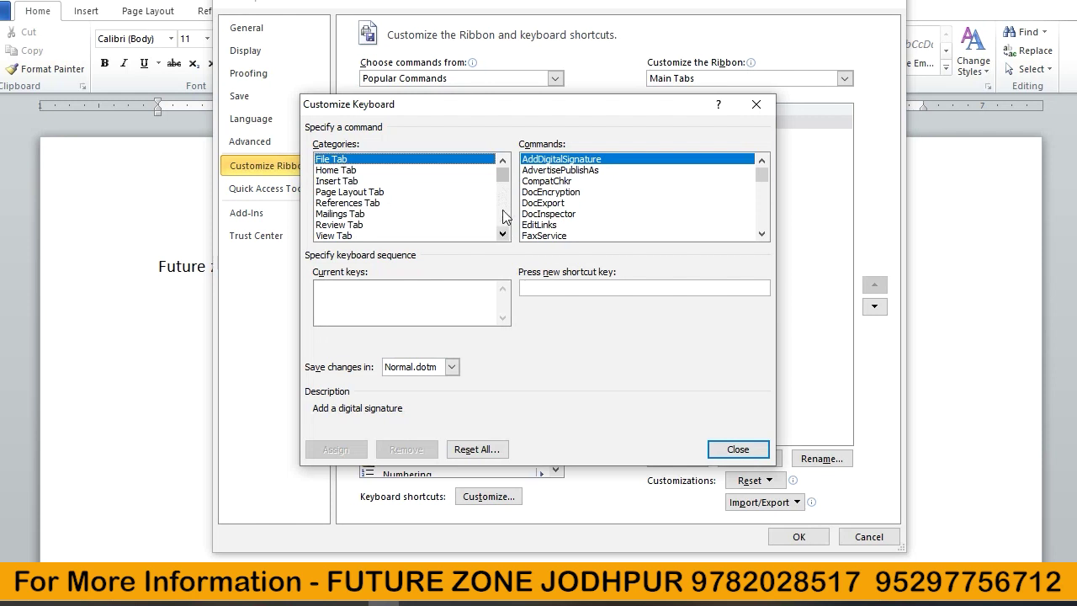
{"action": "left_click_drag", "start_coordinate": [503, 179], "coordinate": [504, 222]}
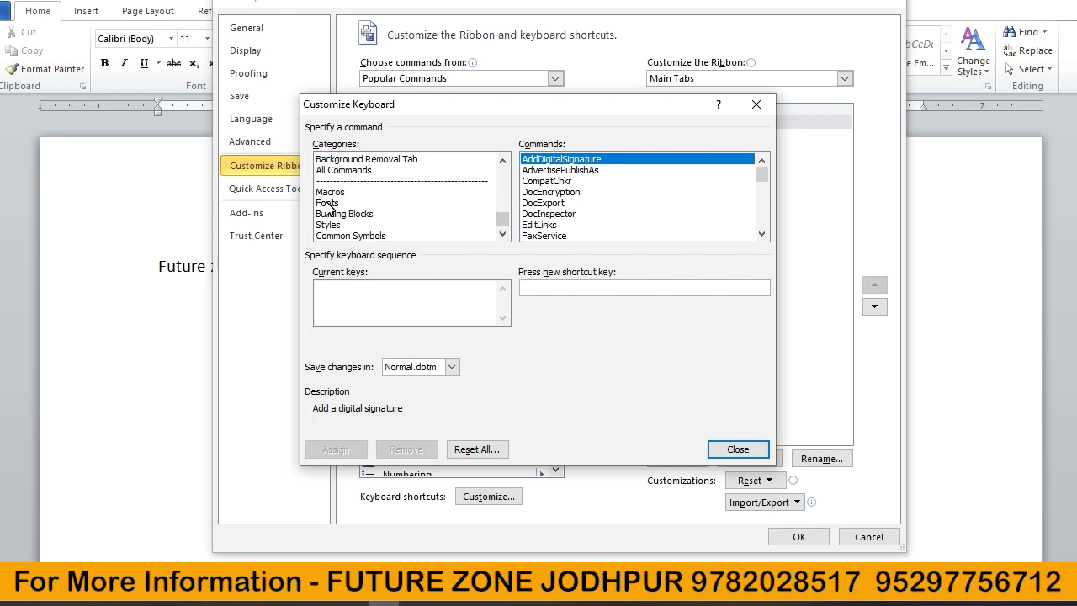
{"action": "left_click", "coordinate": [327, 204]}
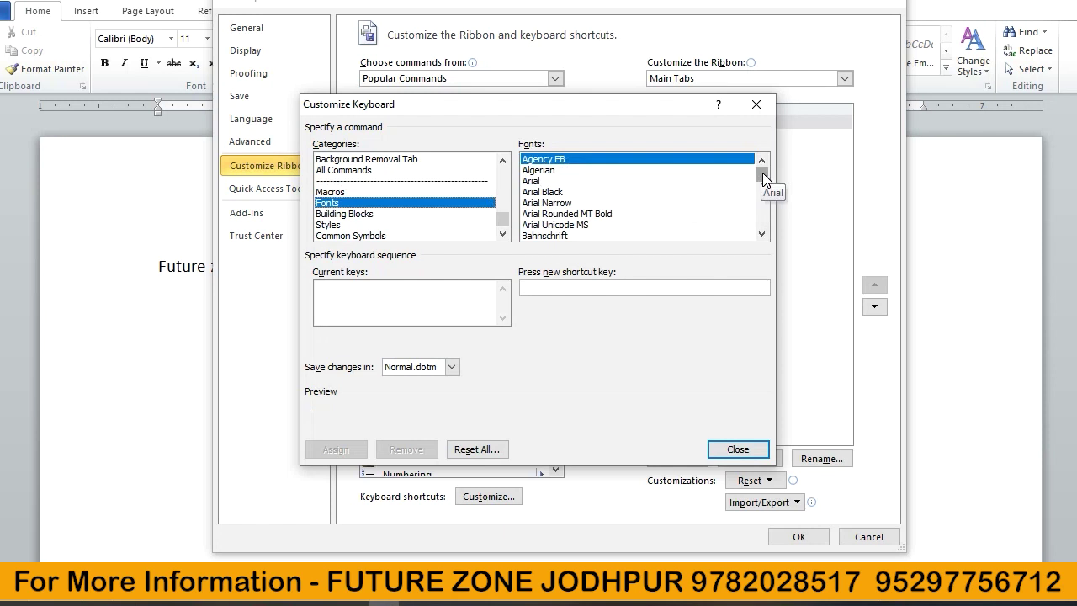
Remove the Ctrl+G shortcut assigned to the Kruti Dev 010 font
{"action": "left_click_drag", "start_coordinate": [763, 175], "coordinate": [764, 153]}
{"action": "left_click", "coordinate": [556, 203]}
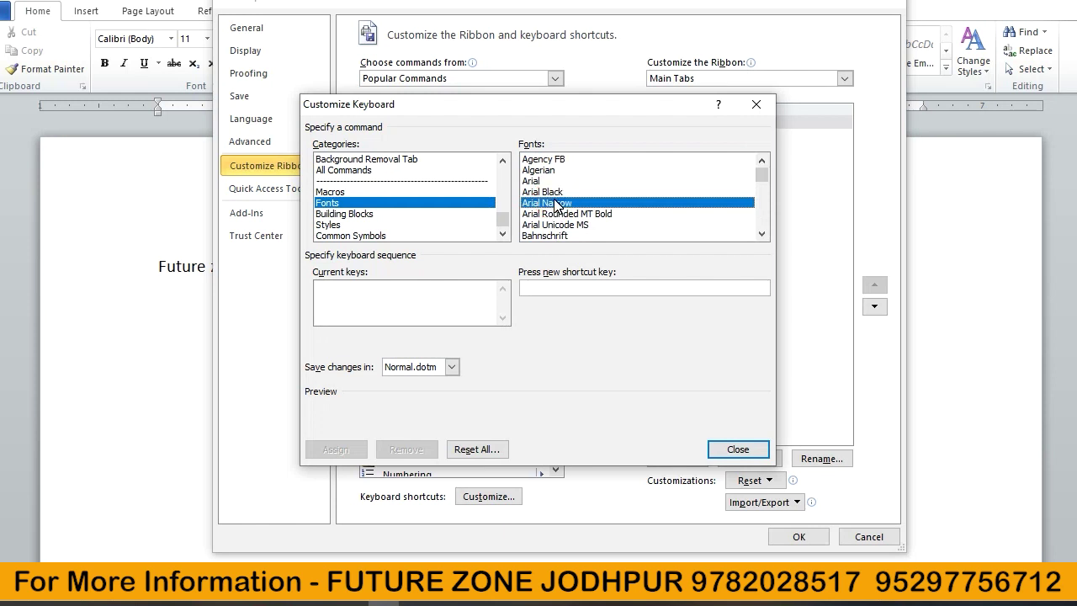
{"action": "key", "text": "k"}
{"action": "key", "text": "Down"}
{"action": "key", "text": "Down"}
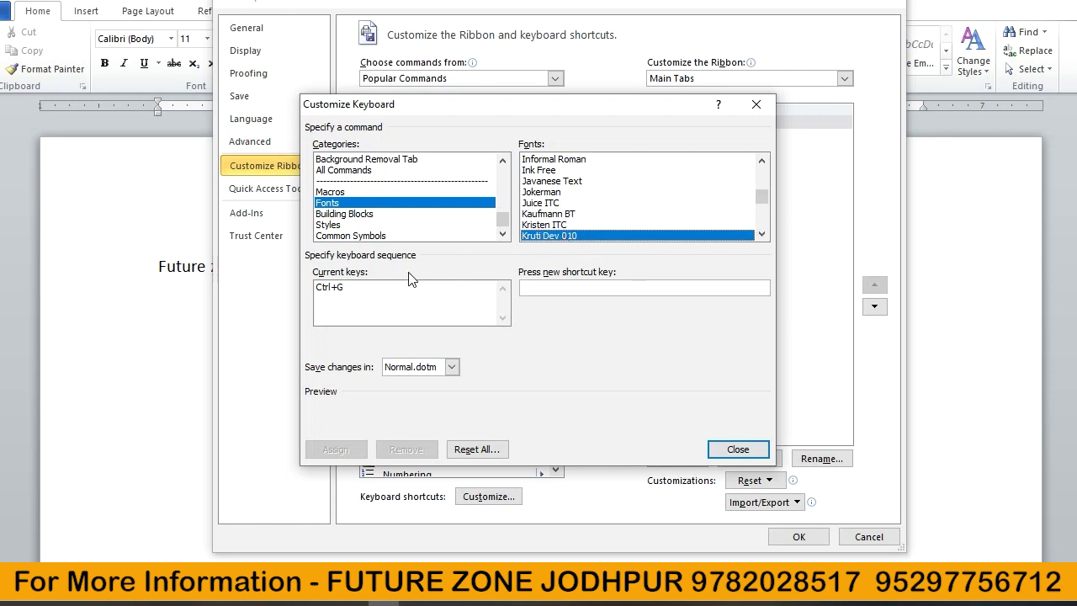
{"action": "left_click", "coordinate": [350, 289]}
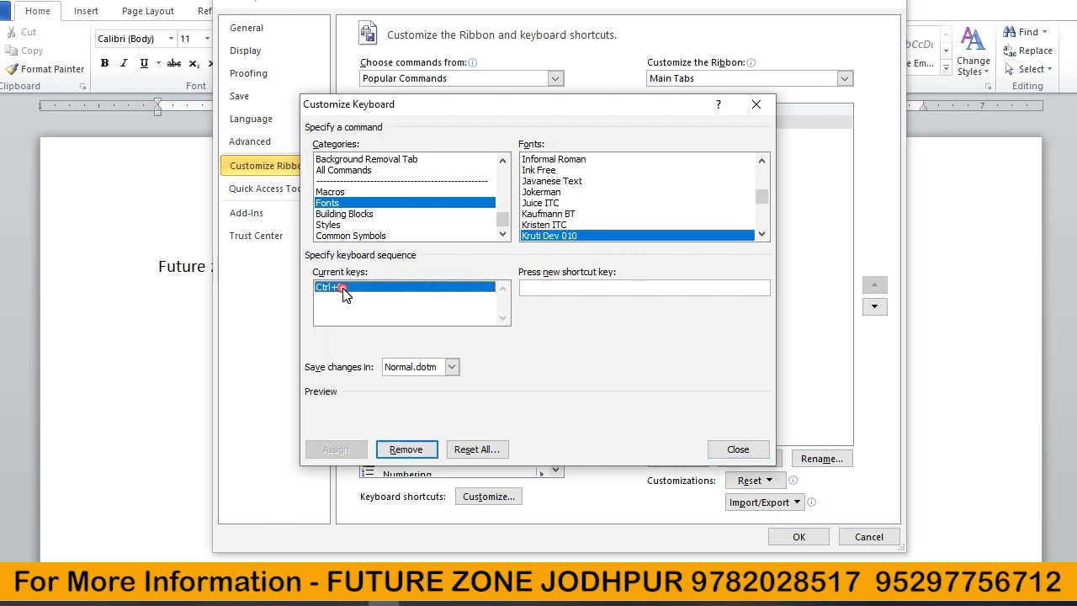
{"action": "left_click", "coordinate": [408, 450]}
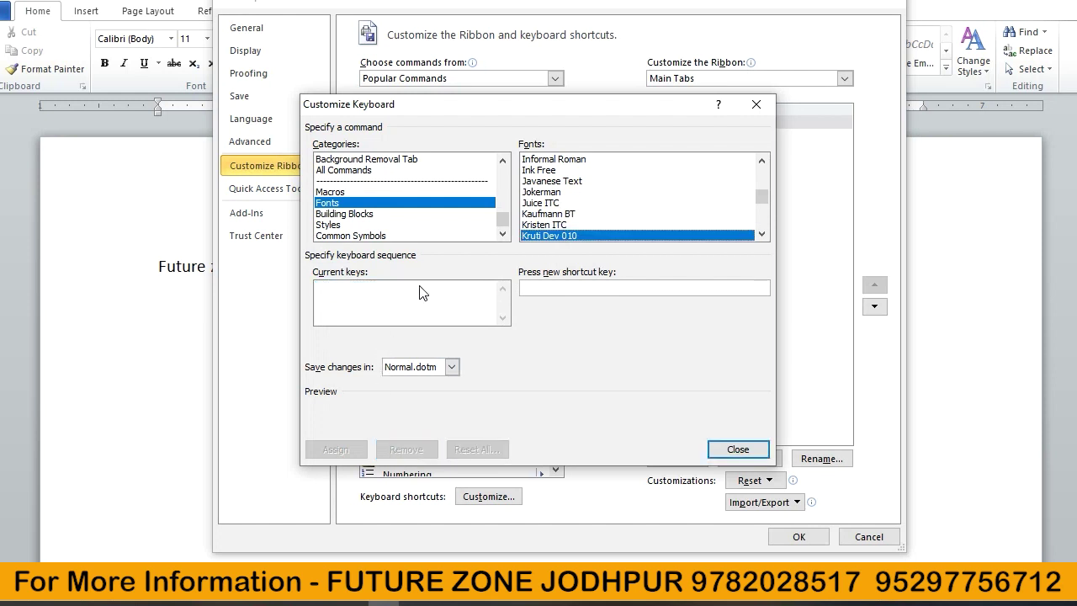
Assign Ctrl+D as the new shortcut for the Kruti Dev 010 font and accept the options
{"action": "left_click", "coordinate": [569, 294]}
{"action": "key", "text": "ctrl+d"}
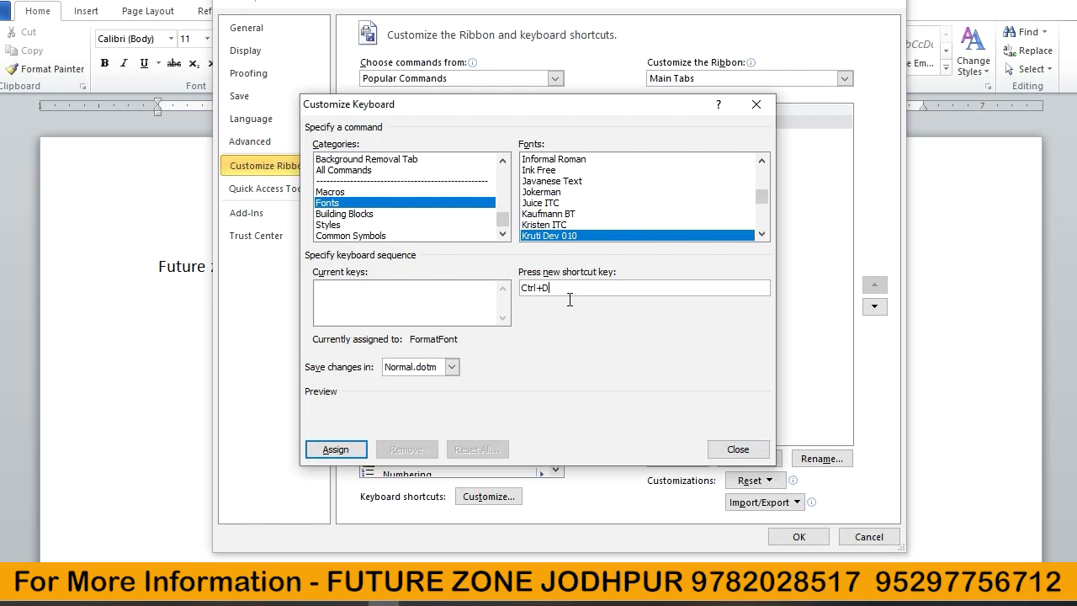
{"action": "left_click", "coordinate": [331, 451]}
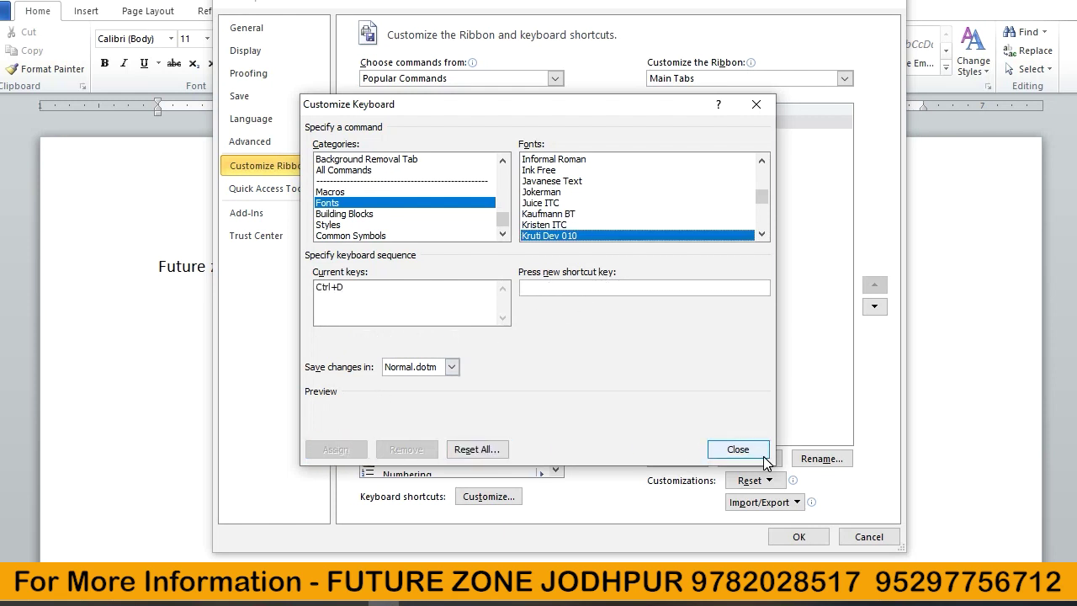
{"action": "left_click", "coordinate": [738, 449]}
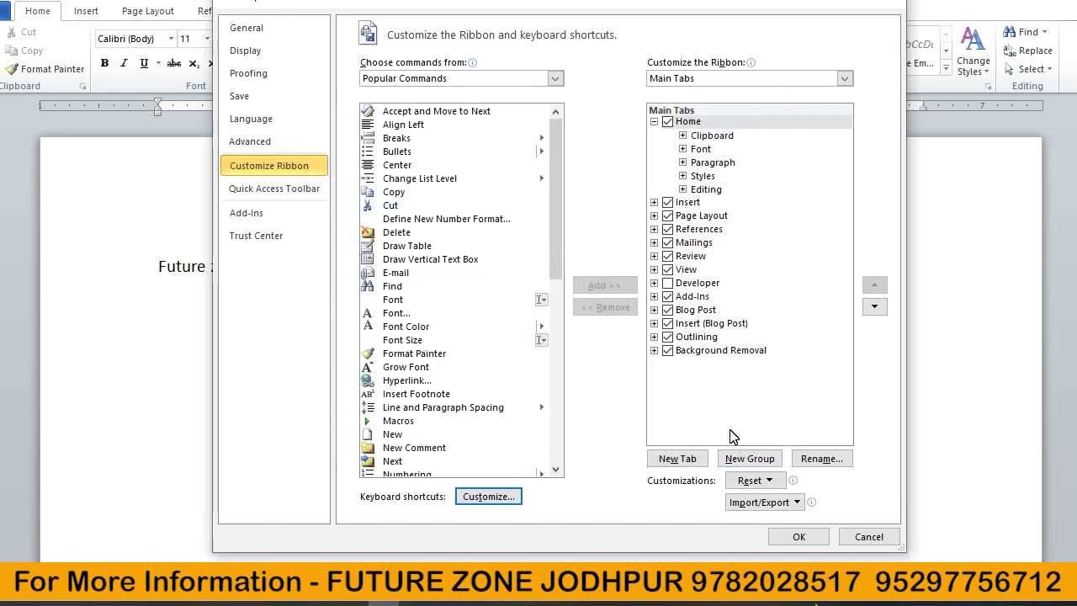
{"action": "left_click", "coordinate": [781, 537]}
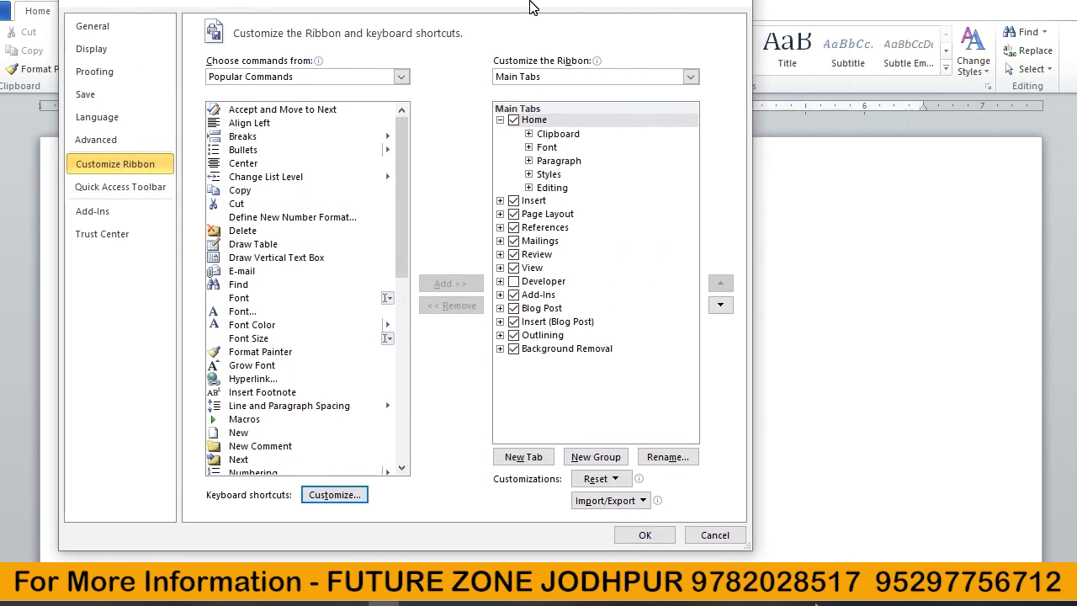
{"action": "left_click", "coordinate": [671, 461]}
{"action": "left_click", "coordinate": [643, 535]}
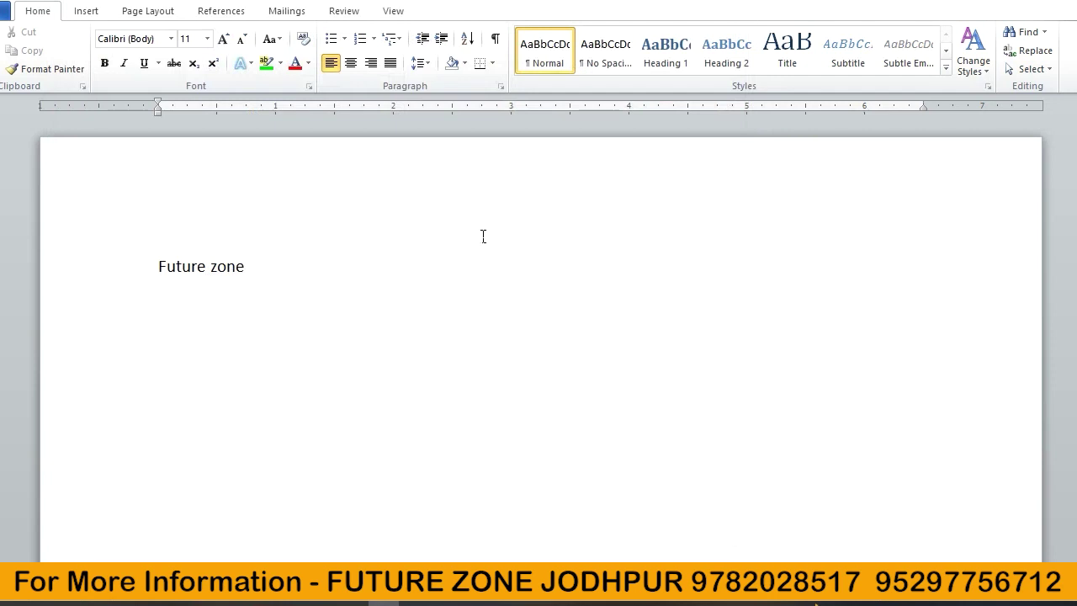
Test the shortcut by writing future zone, switching to the Kruti Dev 010 font and writing हैलो
{"action": "type", "text": "future zone"}
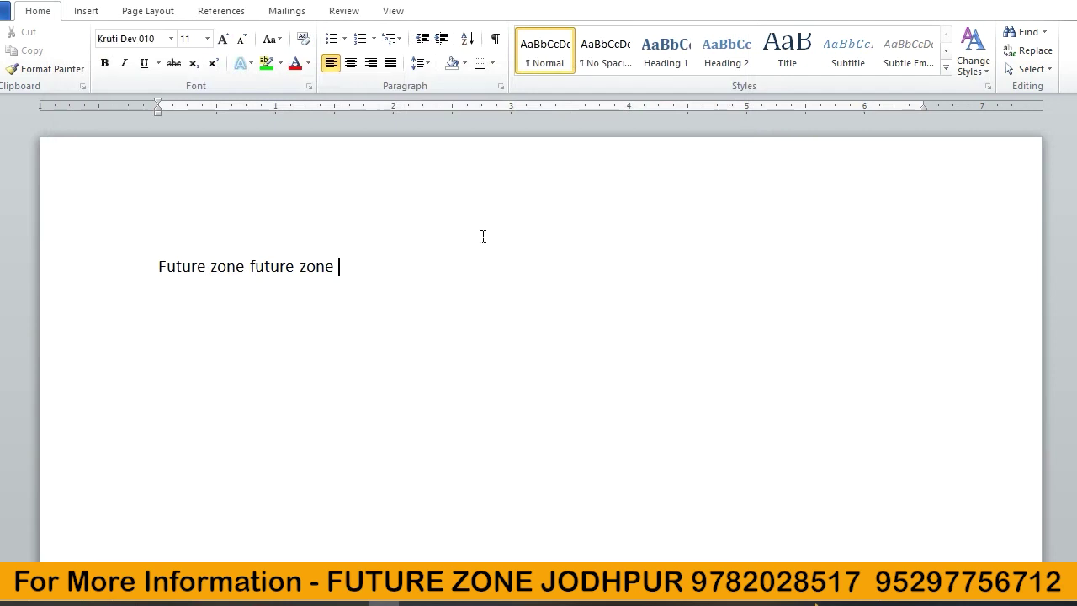
{"action": "type", "text": "gSy"}
{"action": "left_click", "coordinate": [171, 39]}
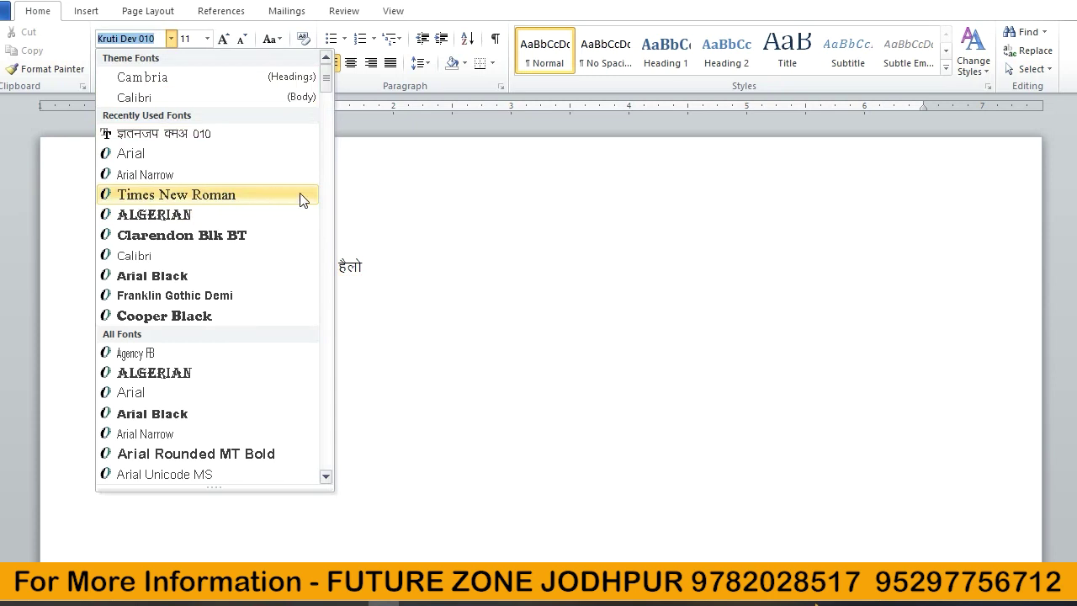
{"action": "left_click", "coordinate": [445, 202]}
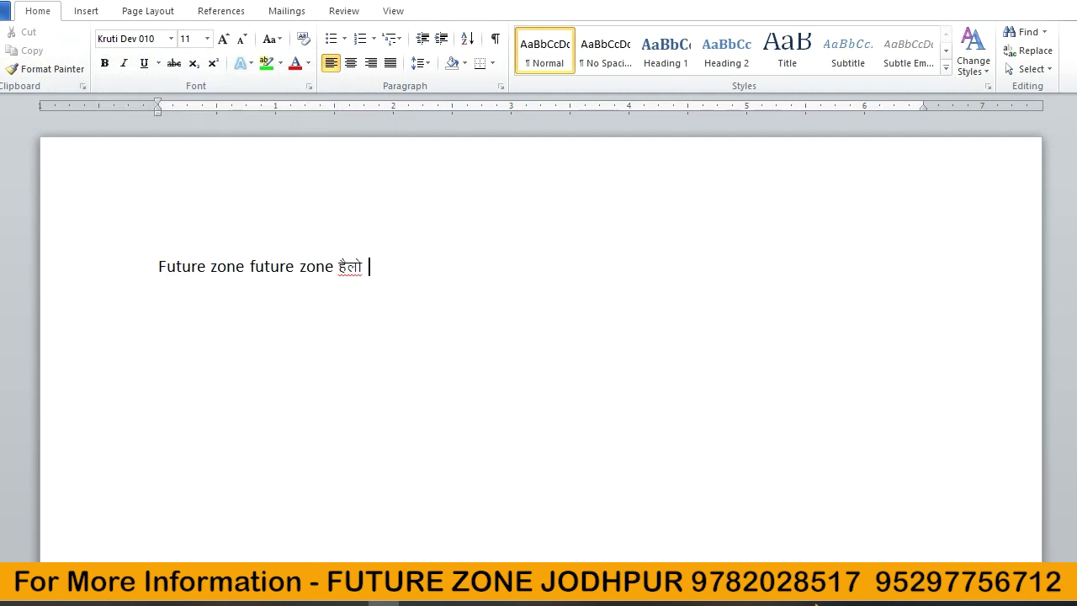
Reopen the keyboard shortcut customization in Word's options and select the Fonts category again
{"action": "left_click", "coordinate": [5, 10]}
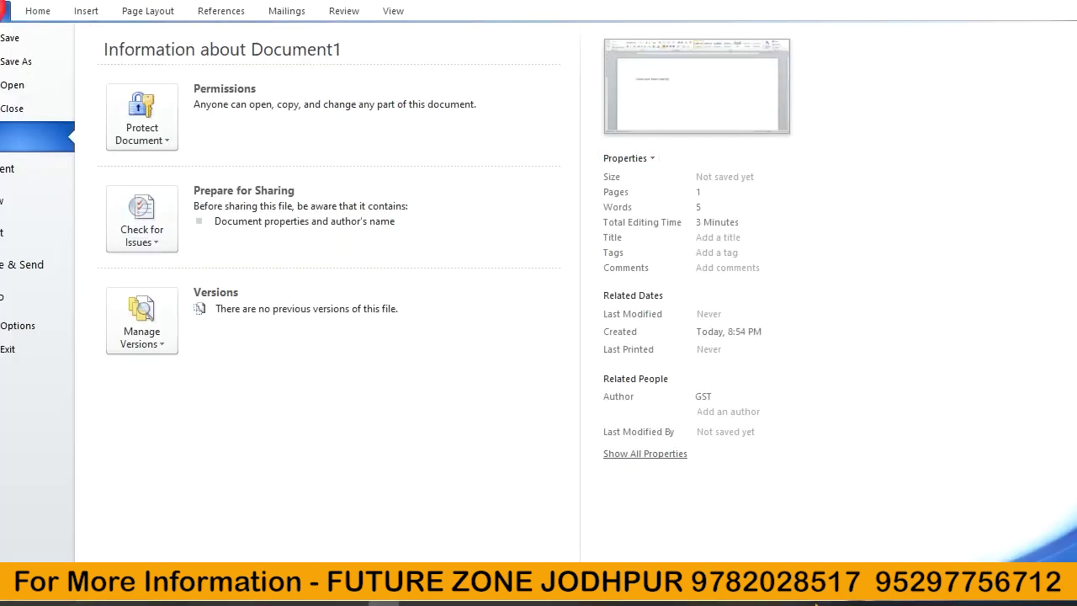
{"action": "left_click", "coordinate": [18, 326]}
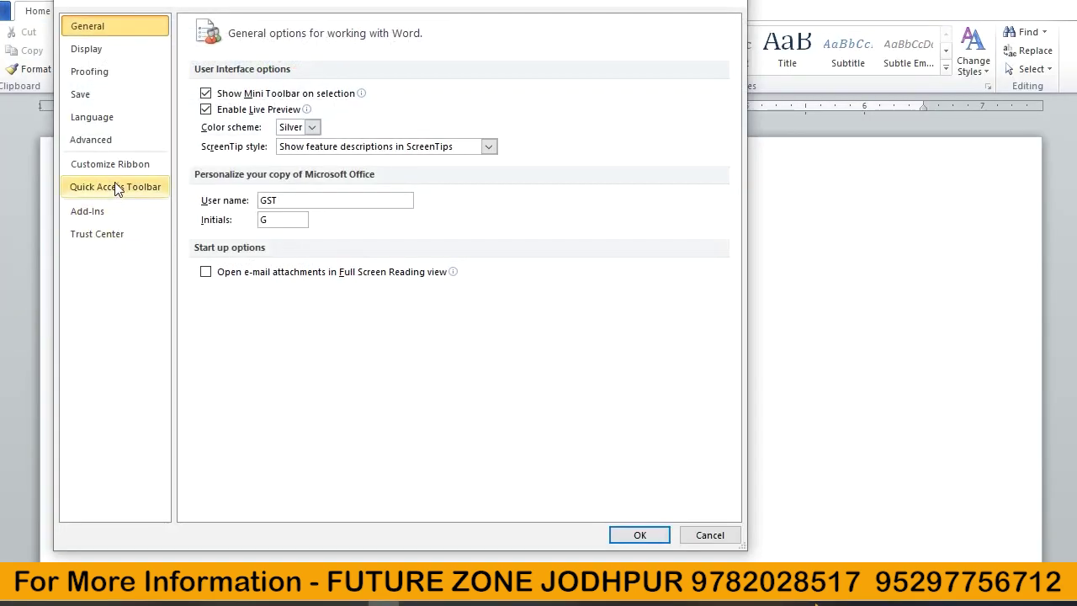
{"action": "left_click", "coordinate": [118, 166]}
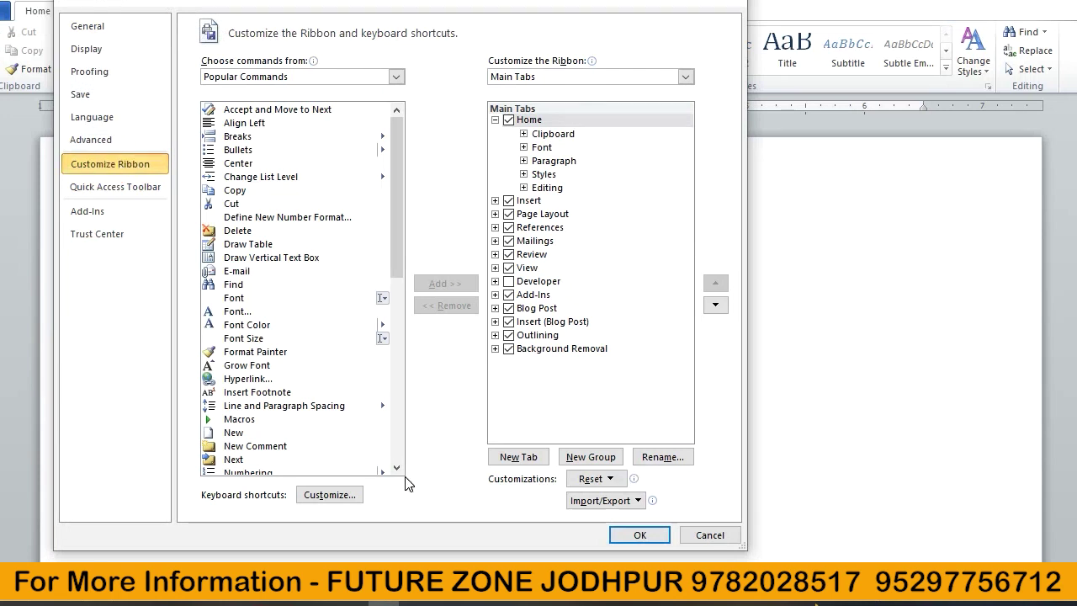
{"action": "left_click", "coordinate": [337, 496]}
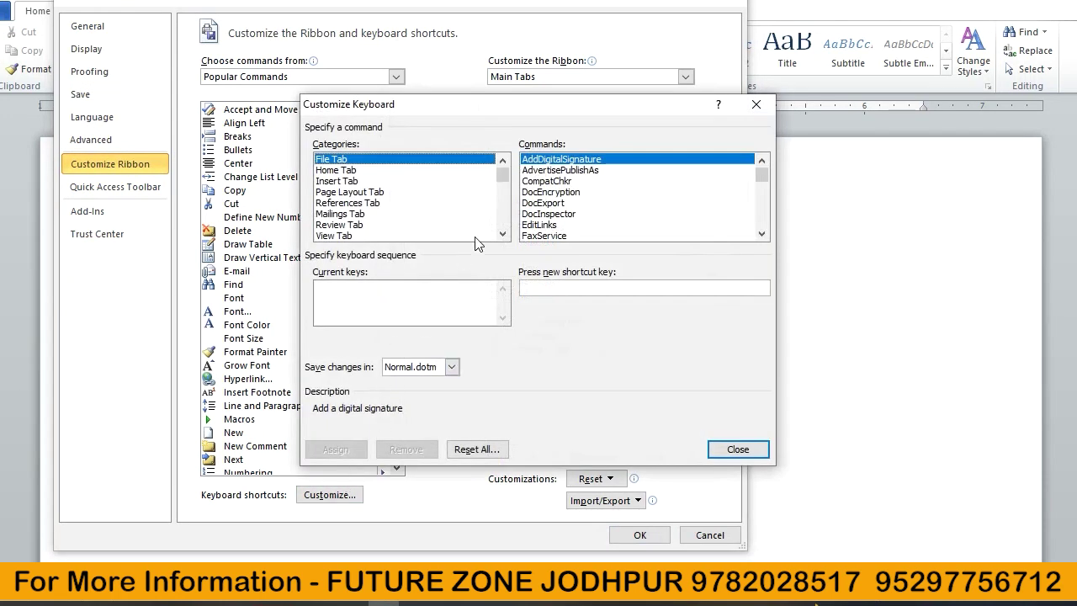
{"action": "left_click", "coordinate": [410, 193]}
{"action": "scroll", "coordinate": [410, 195], "scroll_direction": "down", "scroll_amount": 10}
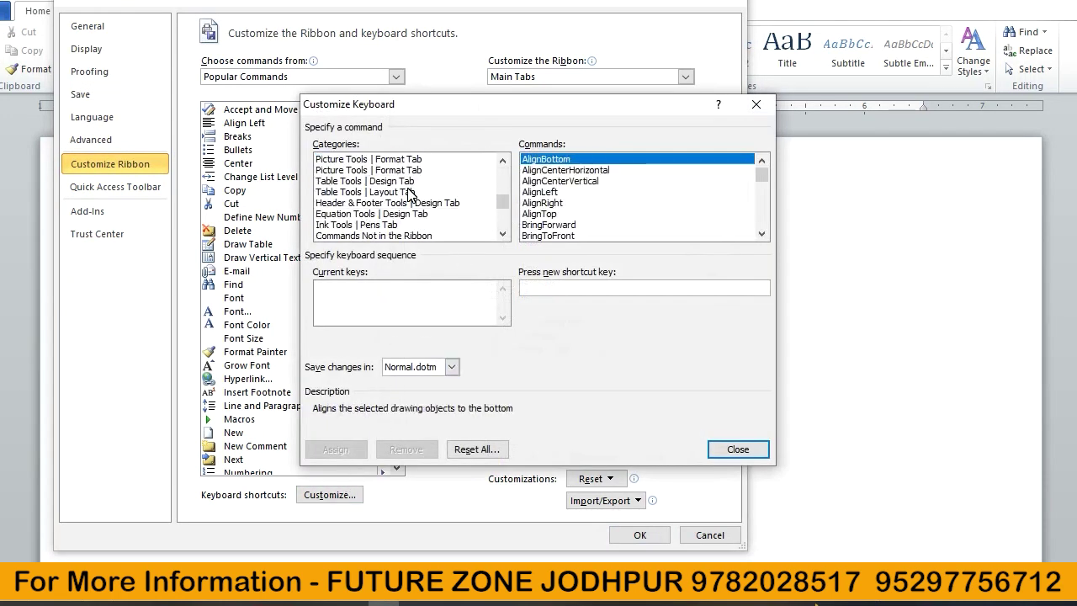
{"action": "left_click", "coordinate": [340, 205]}
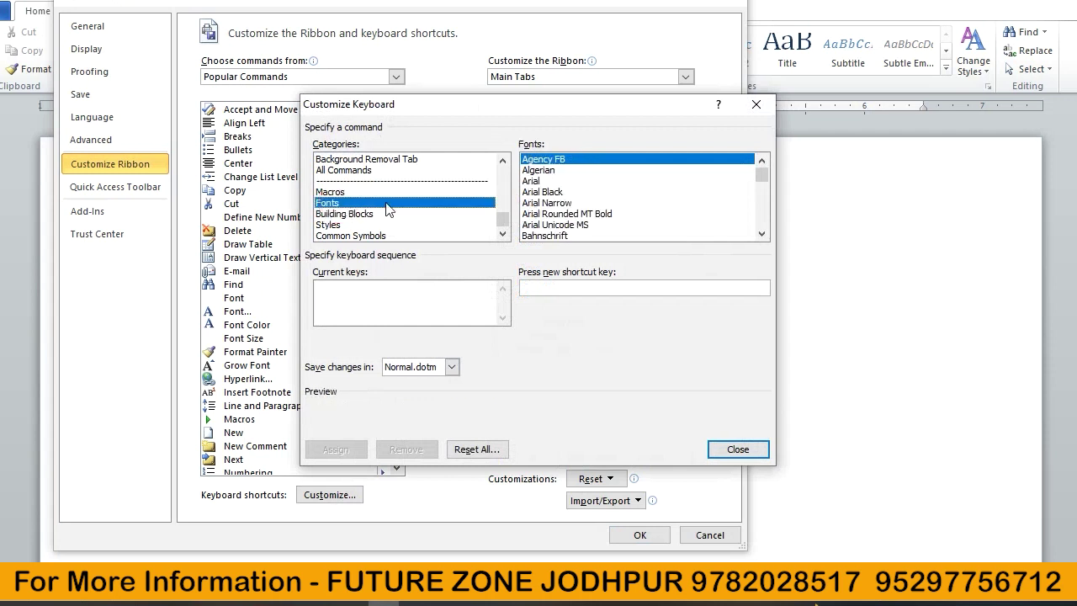
Assign Ctrl+T as the shortcut for the Times New Roman font and accept the options
{"action": "left_click", "coordinate": [569, 204]}
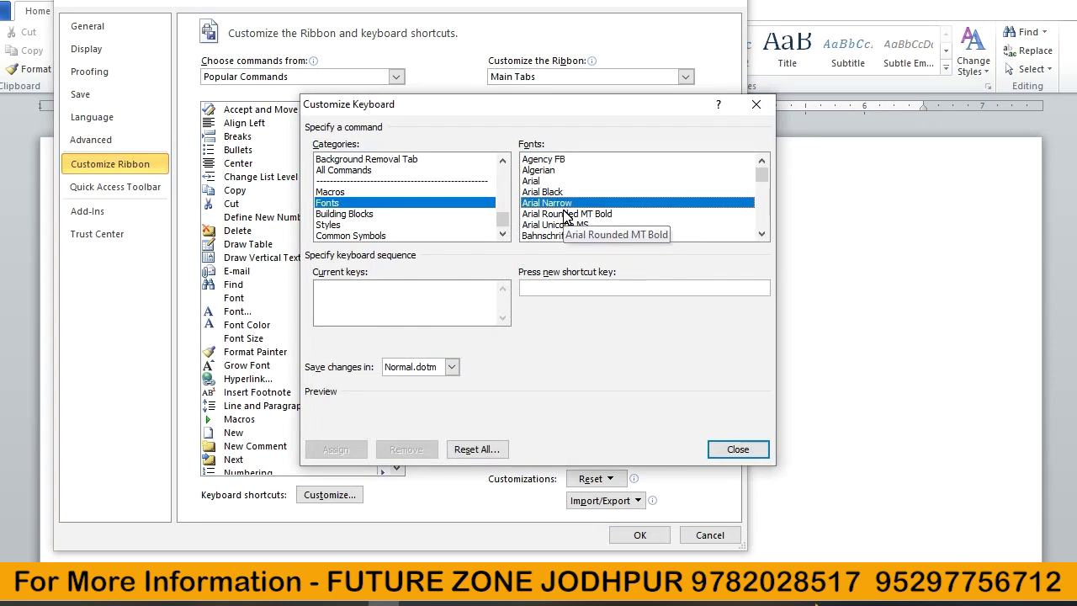
{"action": "key", "text": "t"}
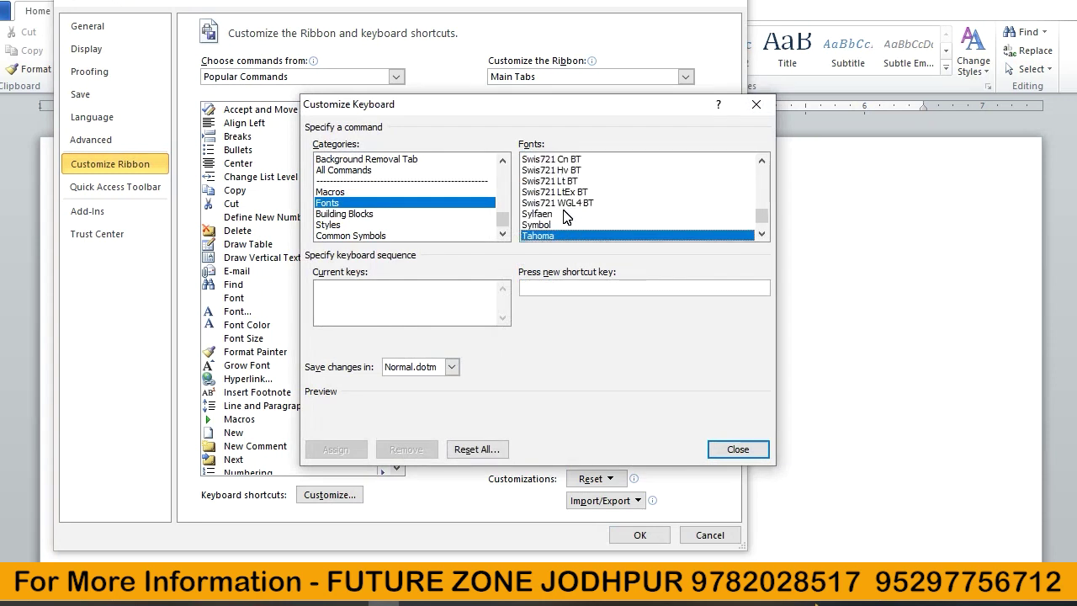
{"action": "key", "text": "Down"}
{"action": "key", "text": "Down"}
{"action": "key", "text": "Down"}
{"action": "key", "text": "Down"}
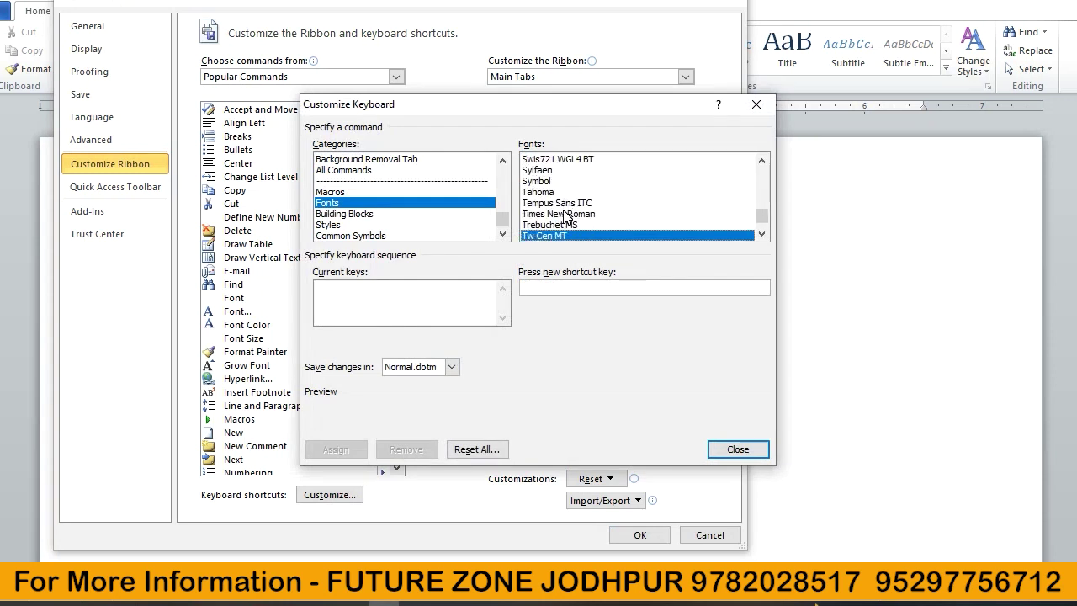
{"action": "key", "text": "Up"}
{"action": "key", "text": "Up"}
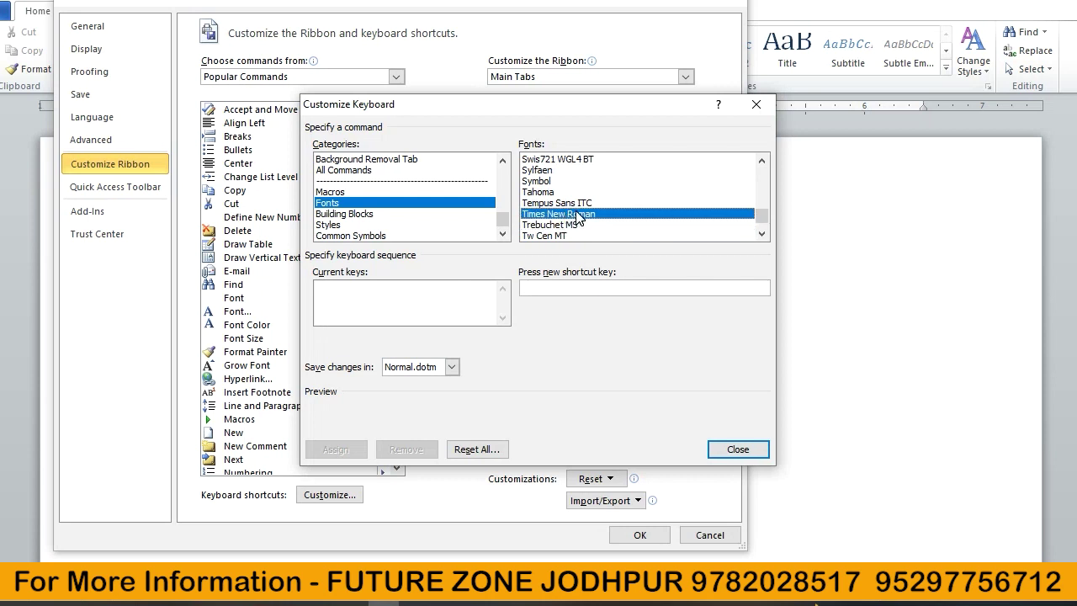
{"action": "left_click", "coordinate": [538, 288]}
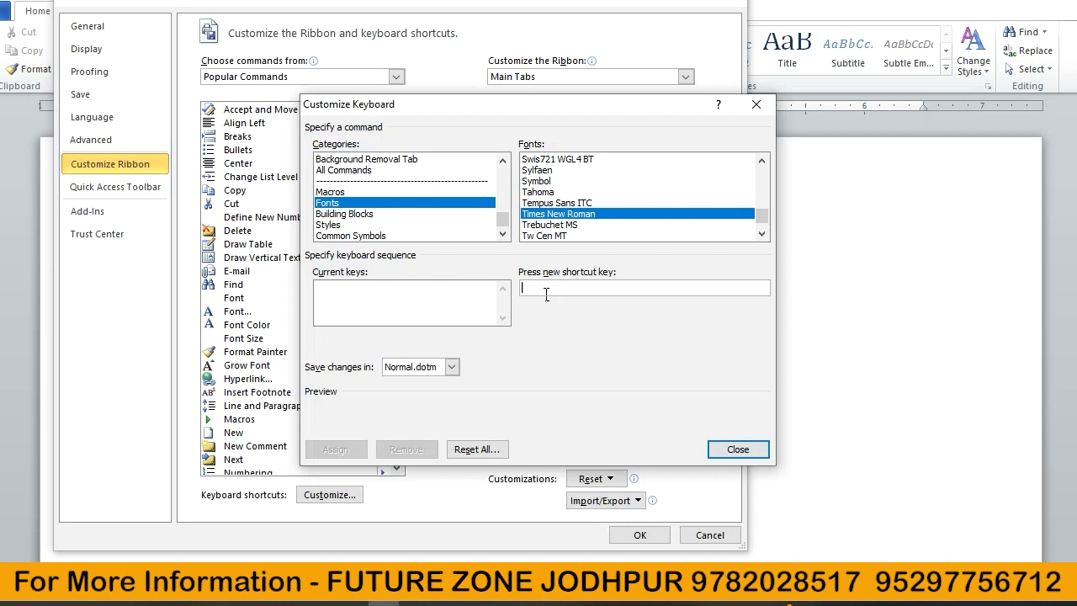
{"action": "key", "text": "ctrl+t"}
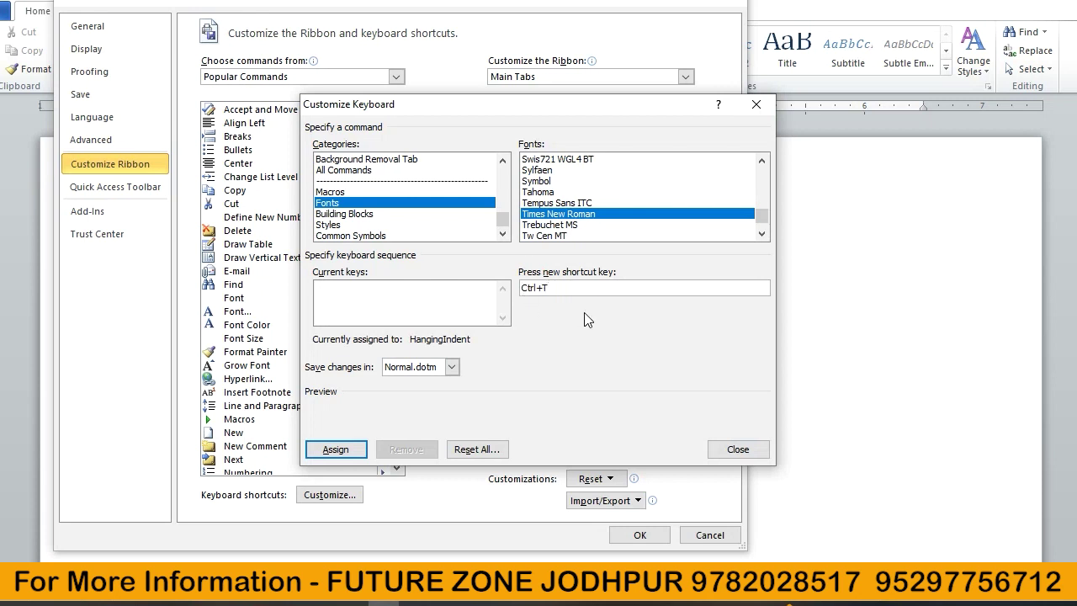
{"action": "left_click", "coordinate": [334, 451]}
{"action": "left_click", "coordinate": [738, 450]}
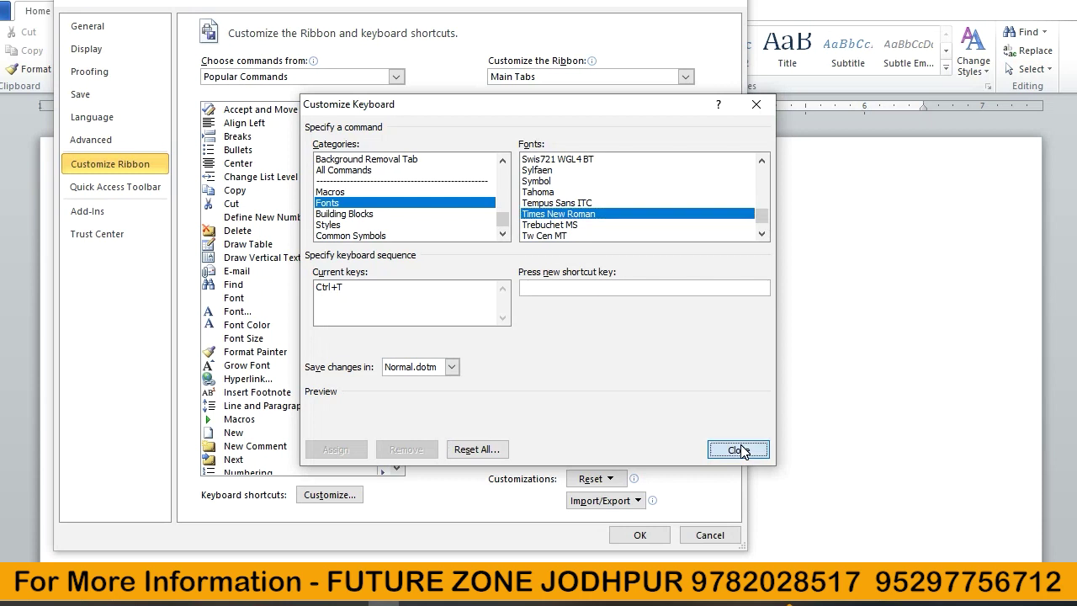
{"action": "left_click", "coordinate": [636, 537]}
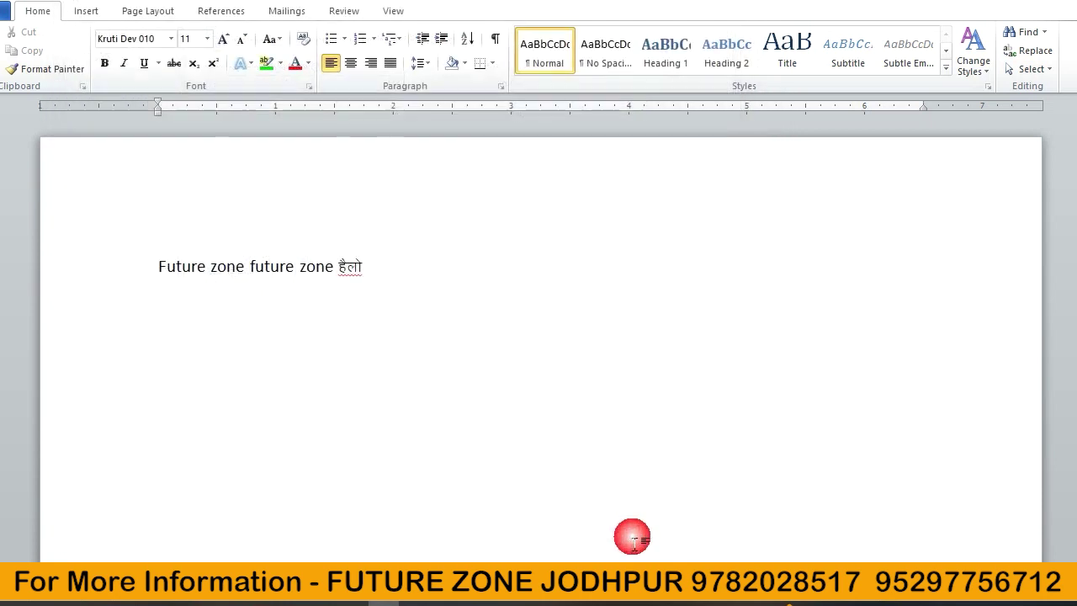
Delete all the English and Hindi test text from the document
{"action": "key", "text": "BackSpace"}
{"action": "key", "text": "BackSpace"}
{"action": "key", "text": "BackSpace"}
{"action": "key", "text": "BackSpace"}
{"action": "key", "text": "BackSpace"}
{"action": "key", "text": "BackSpace"}
{"action": "key", "text": "BackSpace"}
{"action": "key", "text": "BackSpace"}
{"action": "key", "text": "BackSpace"}
{"action": "key", "text": "BackSpace"}
{"action": "key", "text": "BackSpace"}
{"action": "key", "text": "BackSpace"}
{"action": "key", "text": "BackSpace"}
{"action": "key", "text": "BackSpace"}
{"action": "key", "text": "BackSpace"}
{"action": "key", "text": "BackSpace"}
{"action": "key", "text": "BackSpace"}
{"action": "key", "text": "BackSpace"}
{"action": "key", "text": "BackSpace"}
{"action": "key", "text": "BackSpace"}
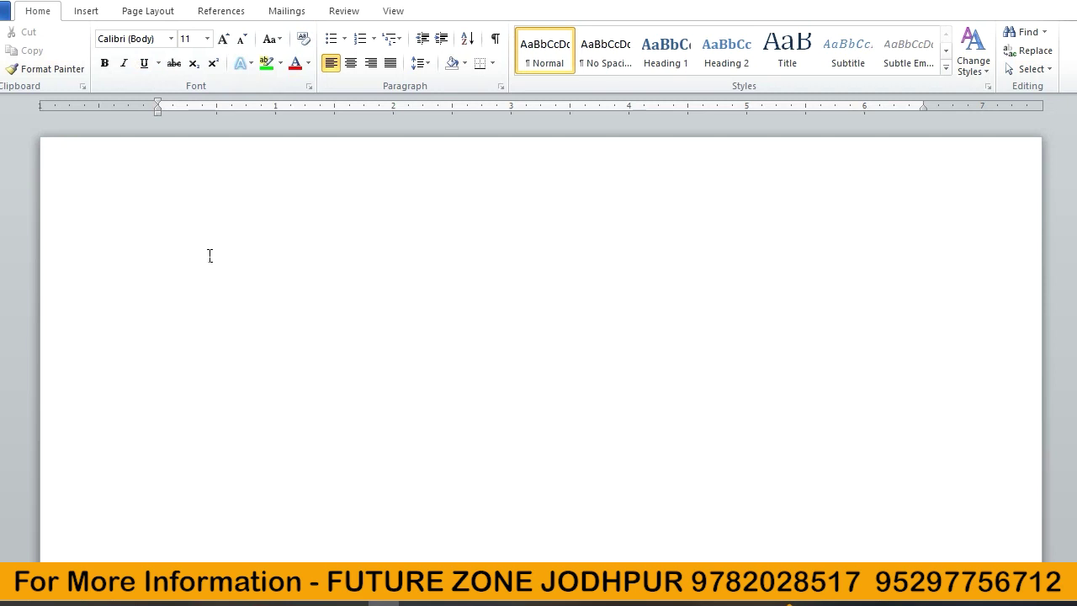
Write future zone, switch the font to Kruti Dev 010 and write हैलो after it
{"action": "type", "text": "future zone"}
{"action": "key", "text": "alt+shift"}
{"action": "type", "text": "ह"}
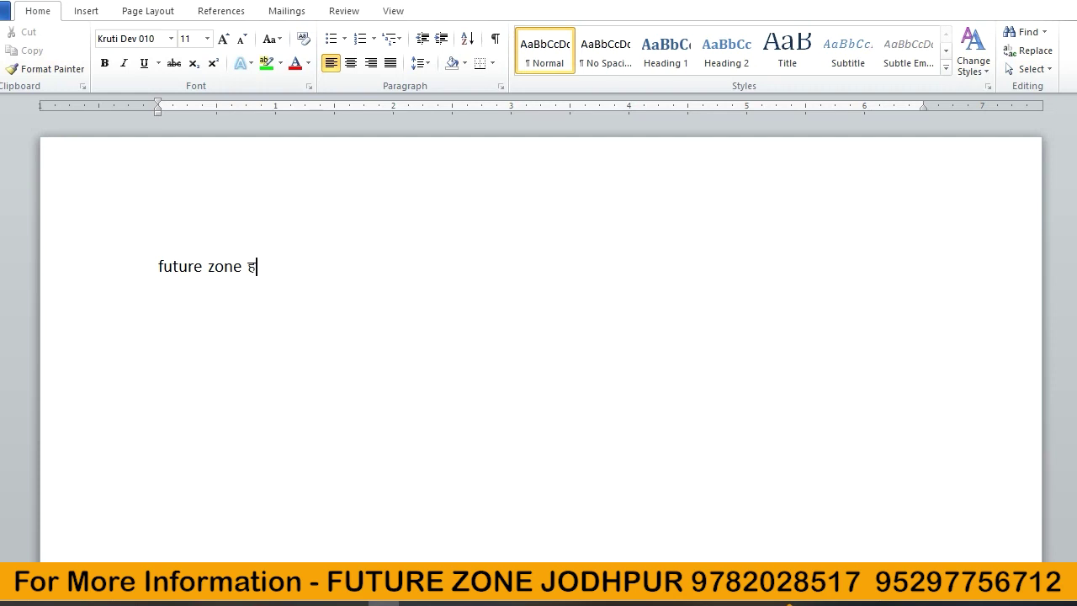
{"action": "type", "text": "ैल"}
{"action": "type", "text": "ा"}
{"action": "type", "text": "े"}
Switch the font to Times New Roman and write future zone after the Hindi word
{"action": "left_click", "coordinate": [210, 256]}
{"action": "type", "text": "future zone"}
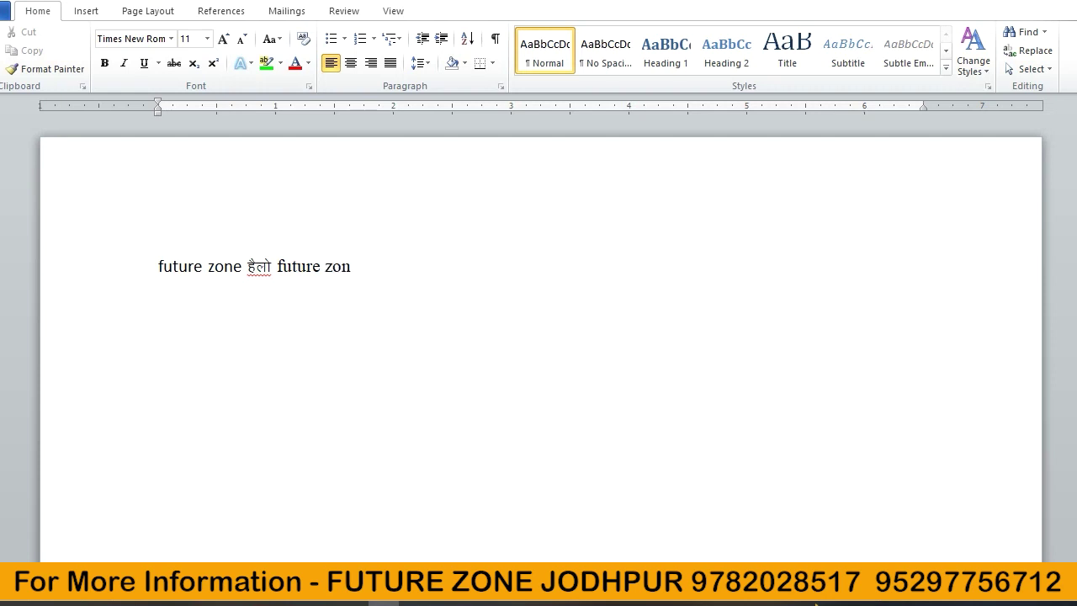